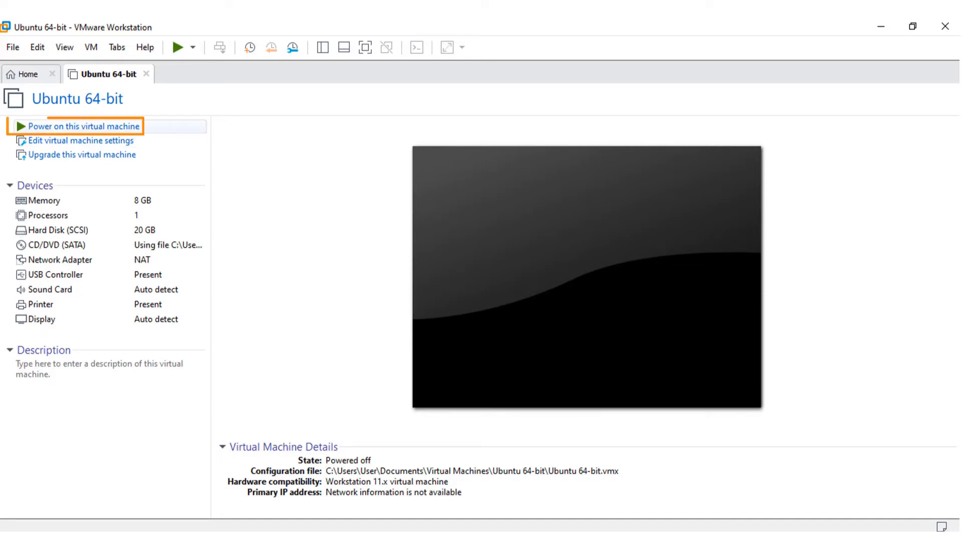
Step: Power on the Ubuntu virtual machine so it boots to the installer's Welcome screen
left_click(84, 127)
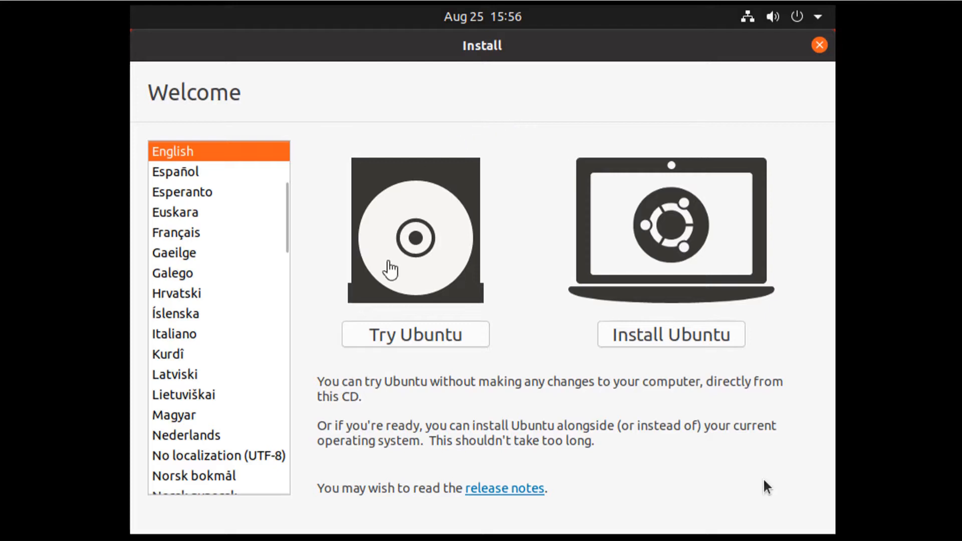
Step: Choose Install Ubuntu on the Welcome screen to begin the installation
left_click(423, 345)
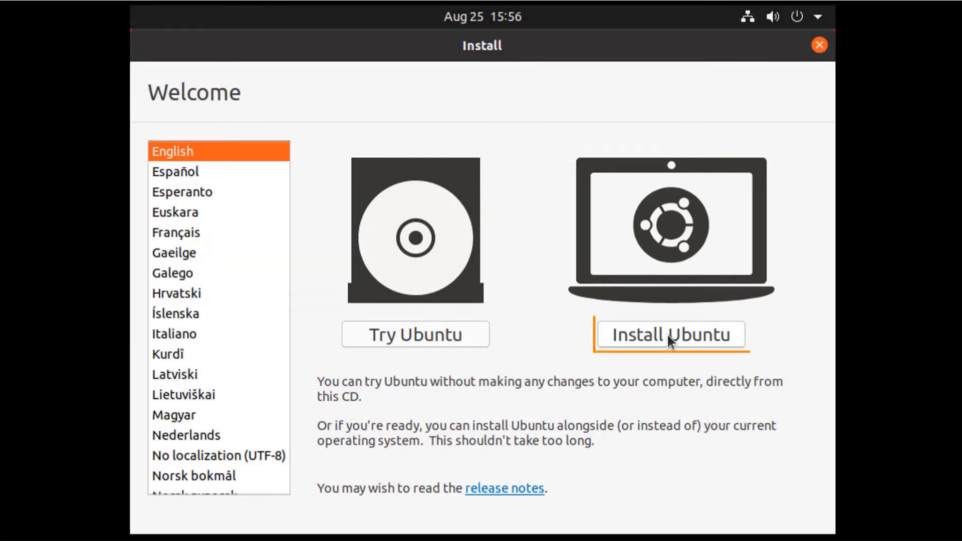
left_click(667, 335)
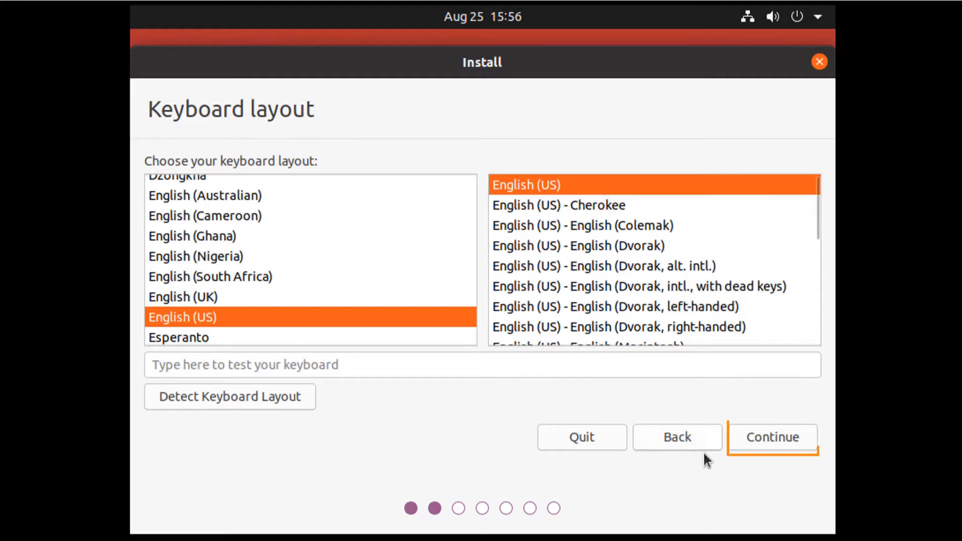
Step: Accept the English (US) keyboard layout and keep Normal installation
left_click(764, 437)
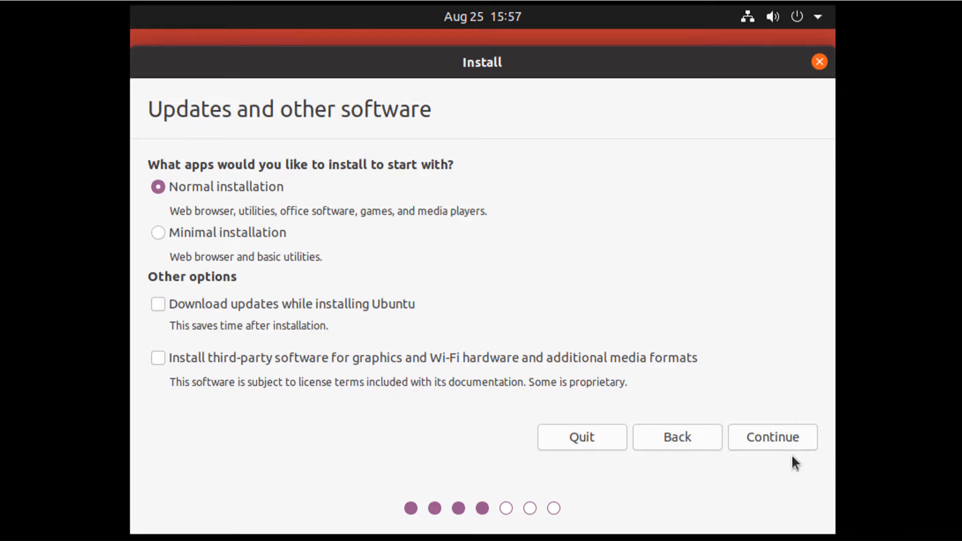
left_click(771, 432)
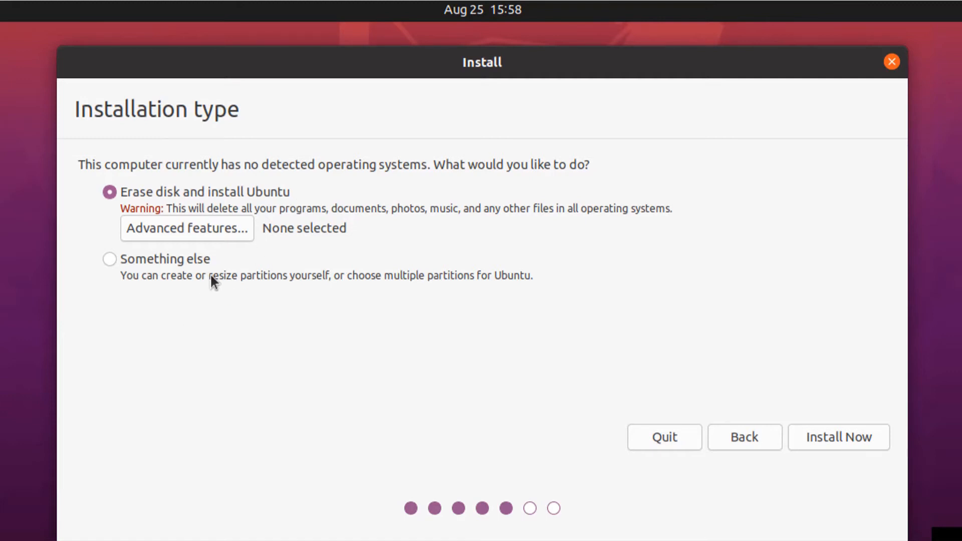
Step: Choose 'Something else' and create a new empty partition table on /dev/sda
left_click(111, 259)
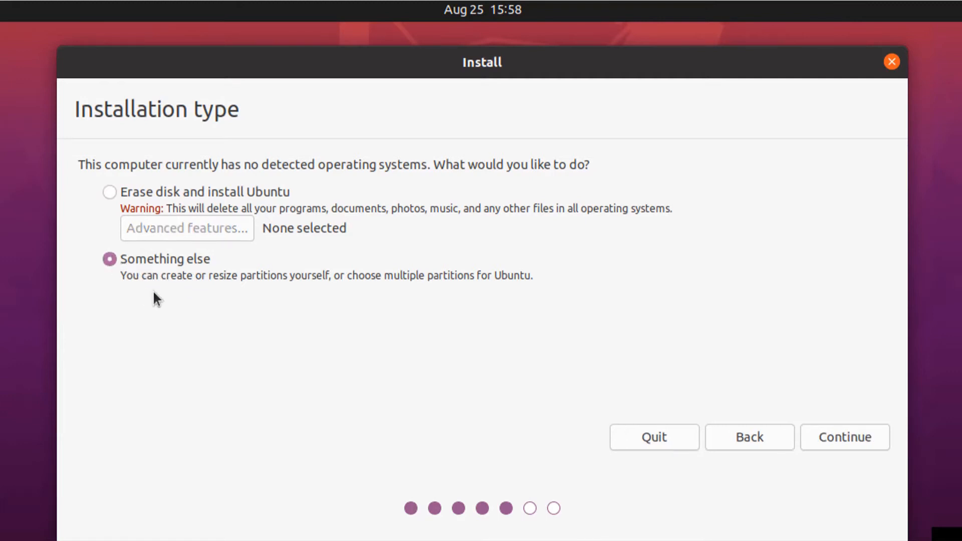
left_click(845, 435)
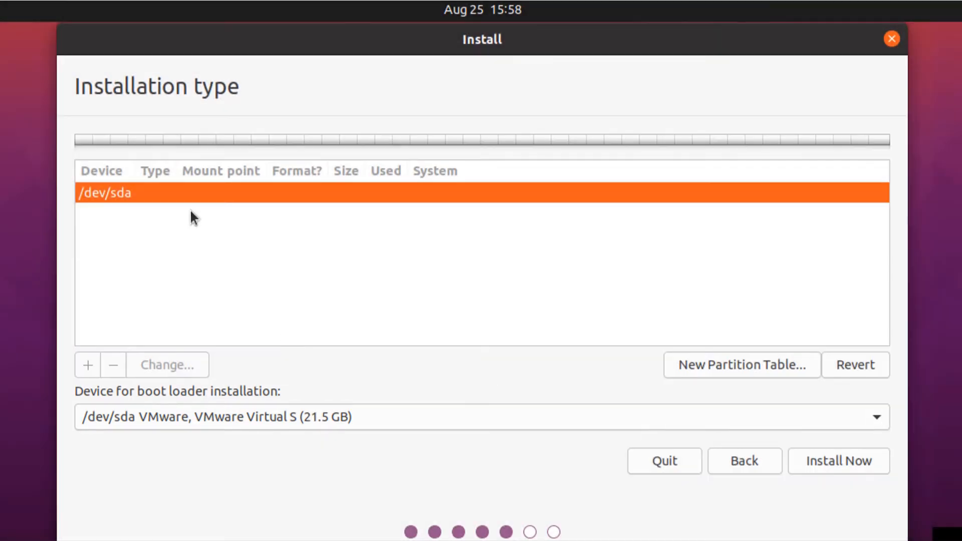
left_click(726, 362)
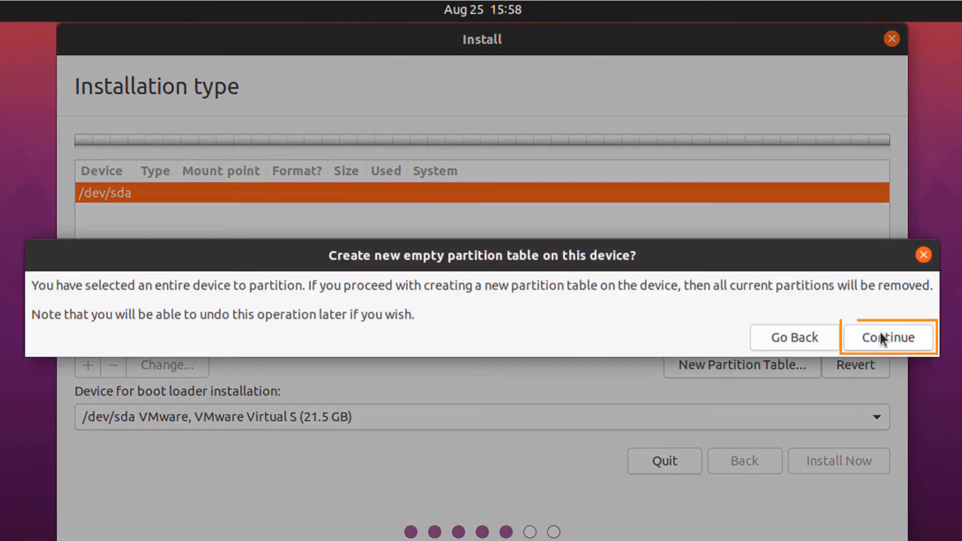
left_click(886, 332)
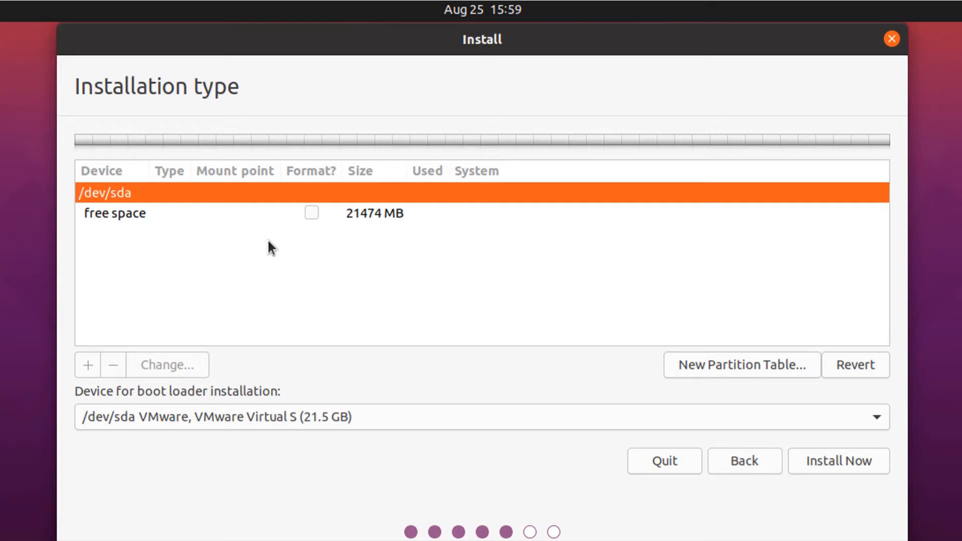
Step: Create a 248 MB ext4 partition mounted at /boot from the free space
left_click(309, 216)
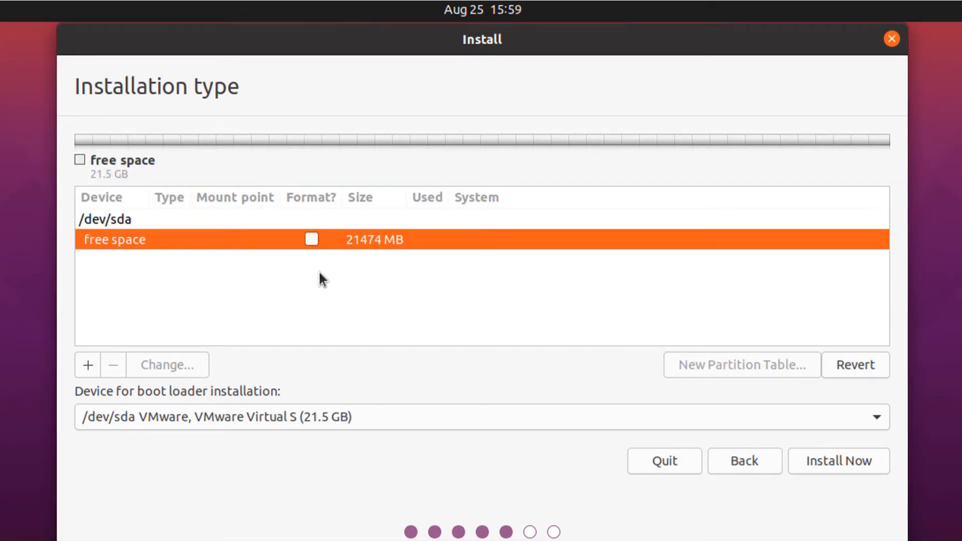
left_click(88, 366)
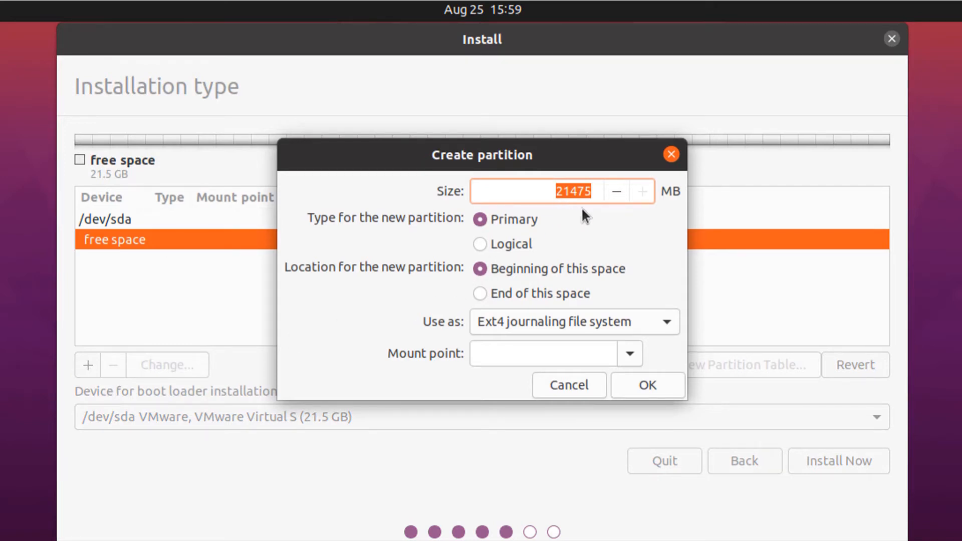
left_click(629, 354)
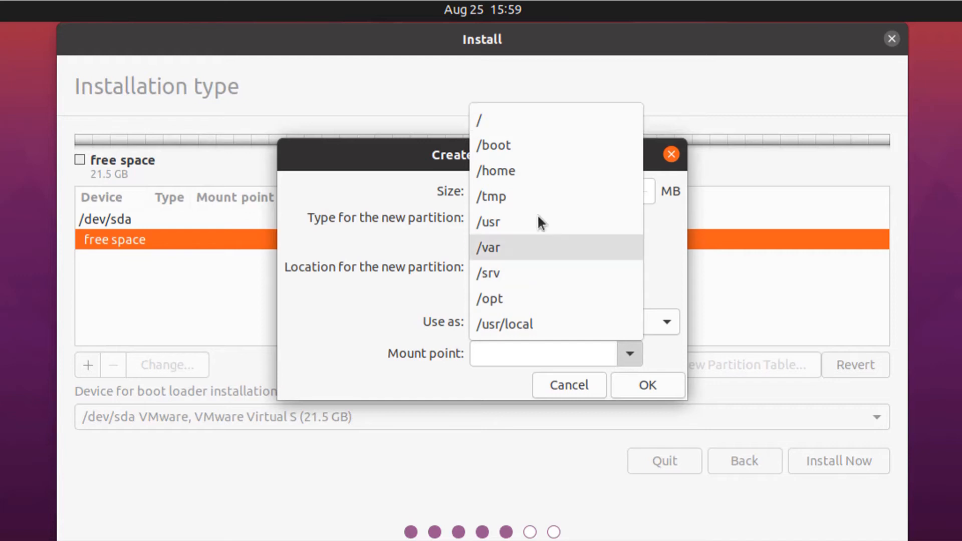
left_click(499, 145)
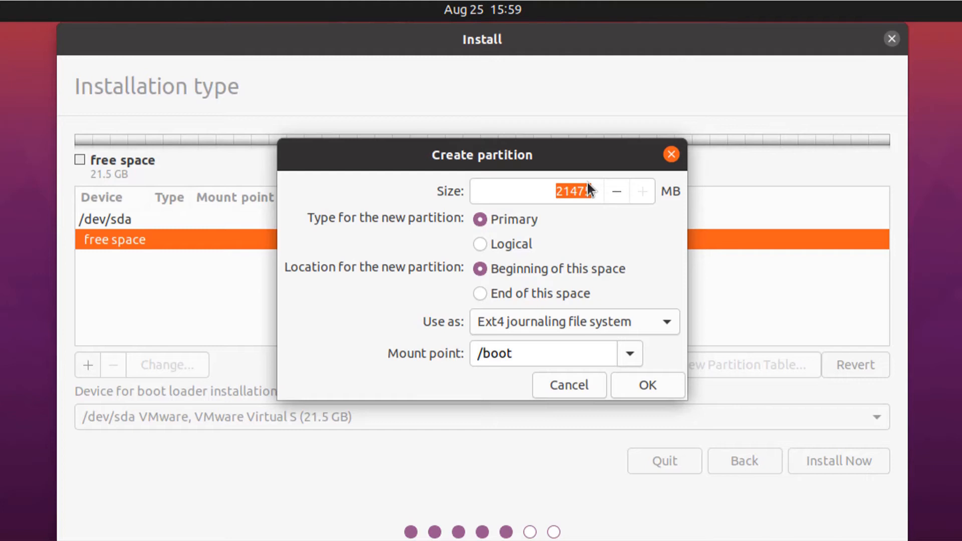
left_click(564, 192)
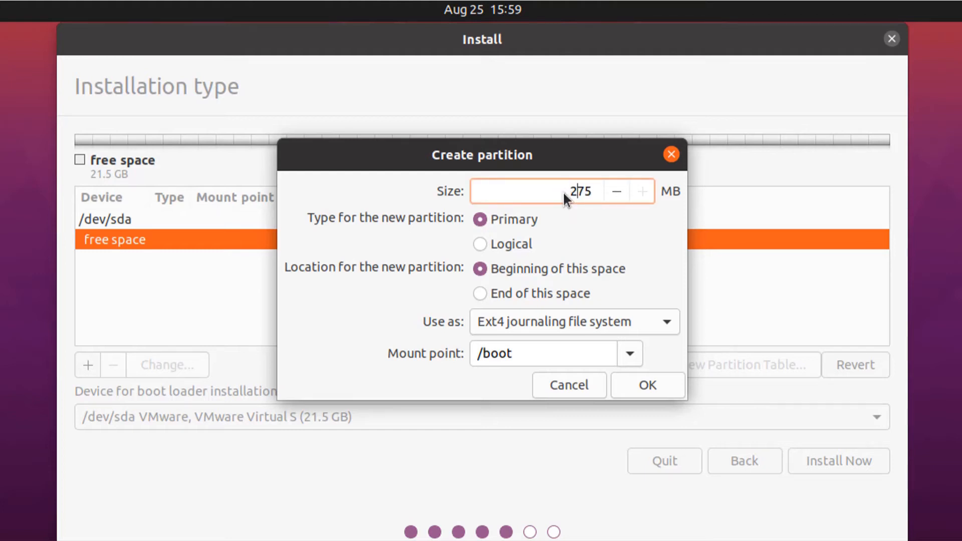
left_click(657, 383)
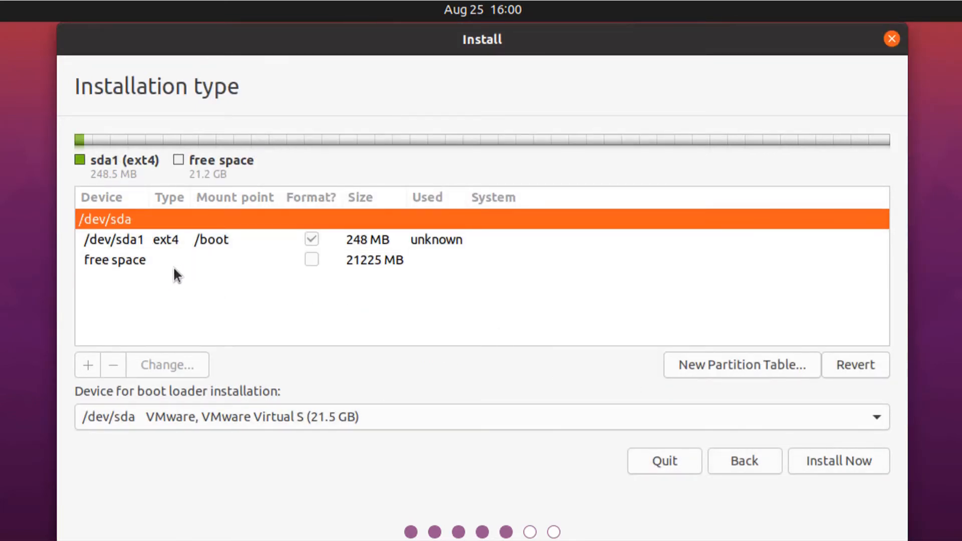
left_click(133, 261)
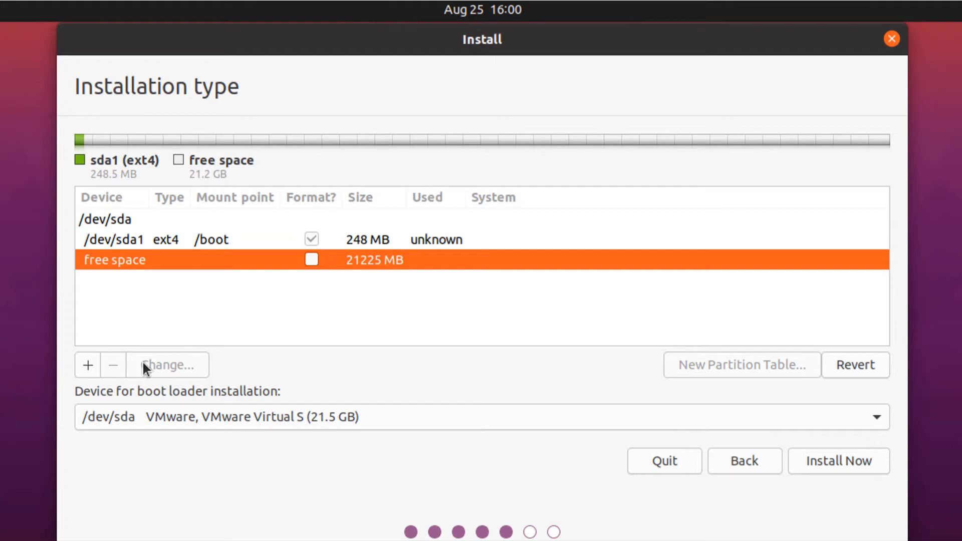
Step: Add a 512 MB partition used as swap area
left_click(89, 365)
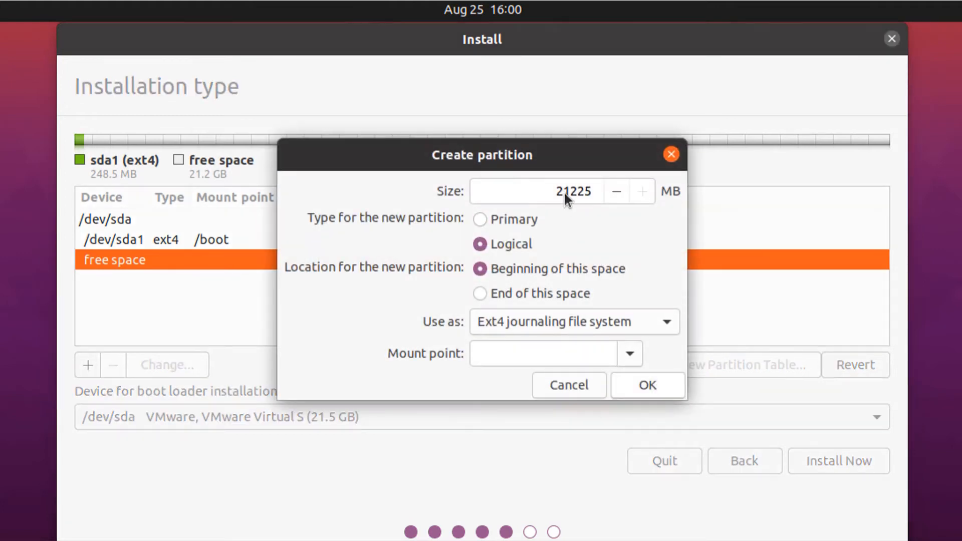
left_click_drag(562, 192, 585, 193)
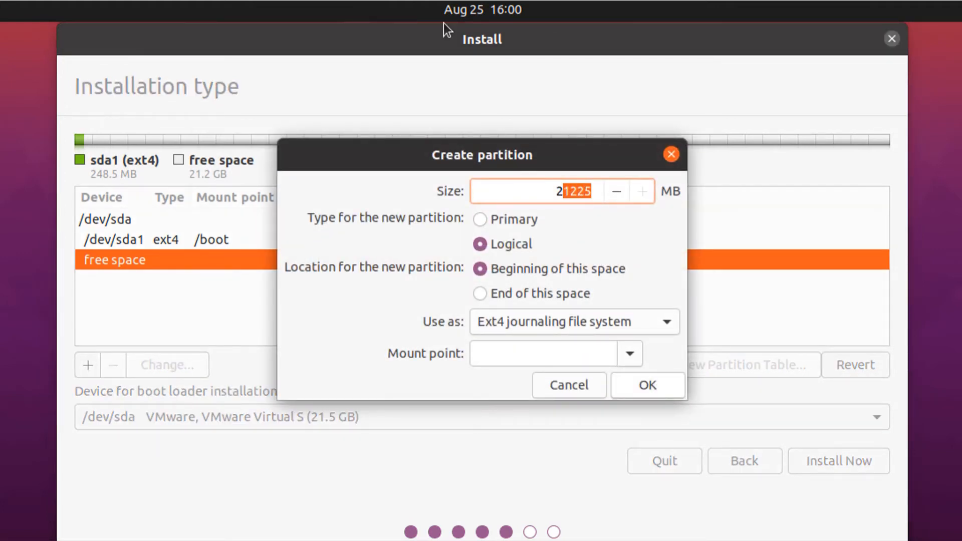
key("BackSpace")
key("BackSpace")
type("51")
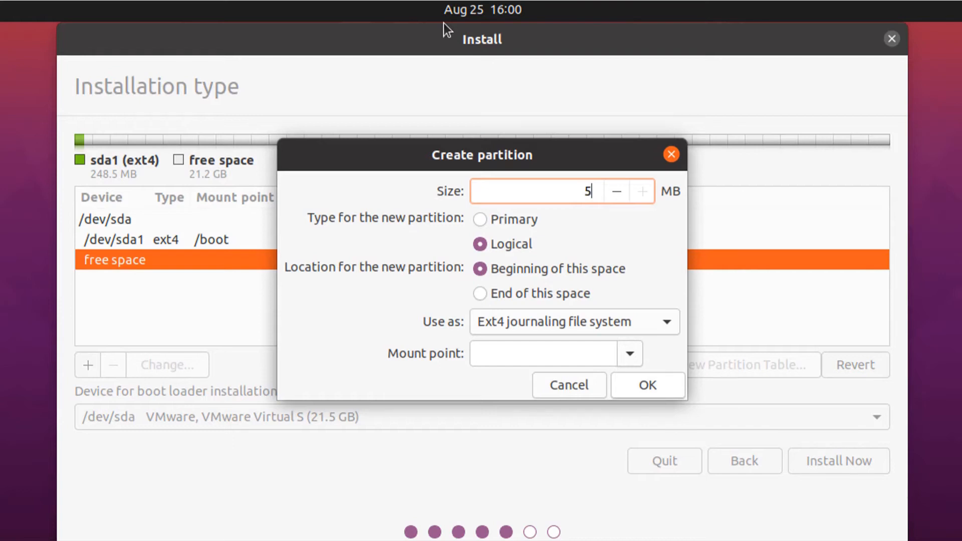
type("2")
left_click(668, 321)
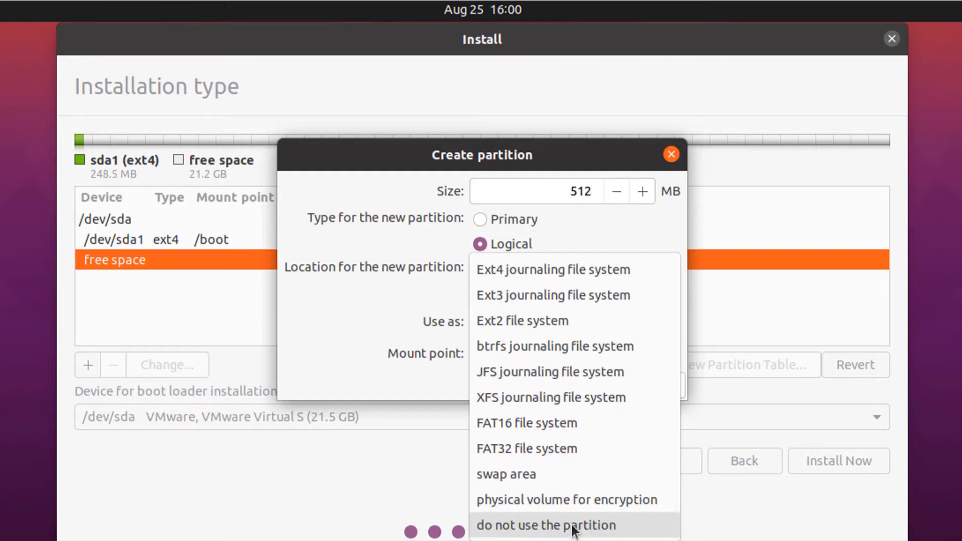
left_click(516, 473)
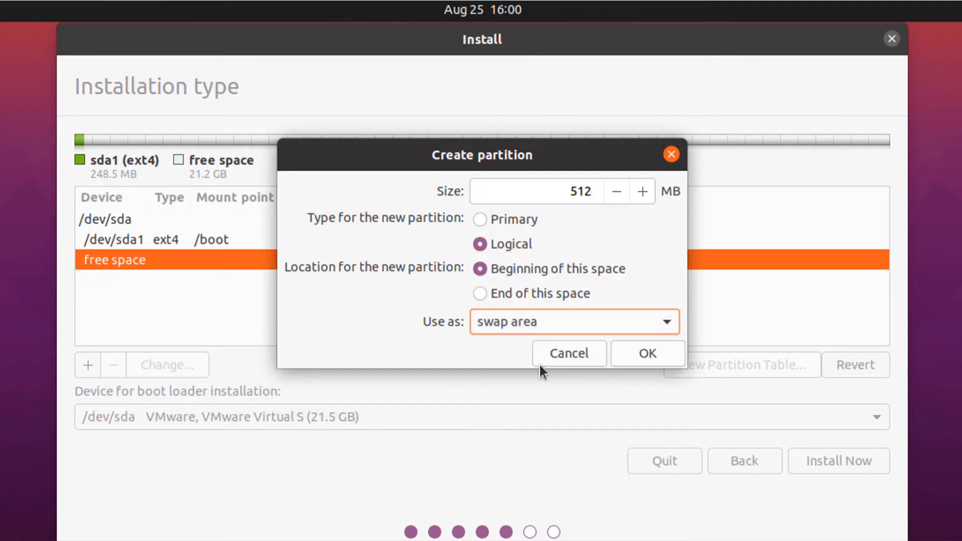
left_click(646, 350)
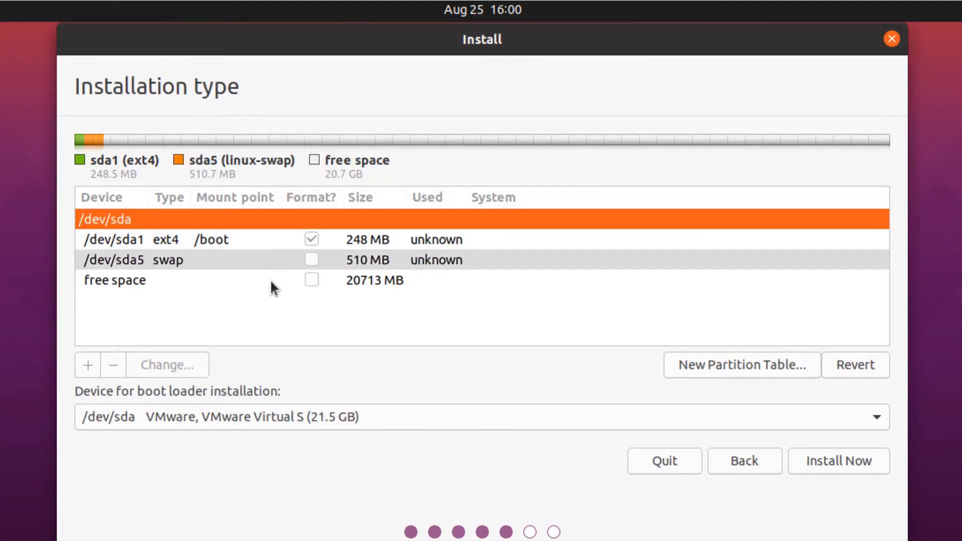
Step: Create an ext4 root (/) partition using the remaining 20711 MB of free space
left_click(310, 281)
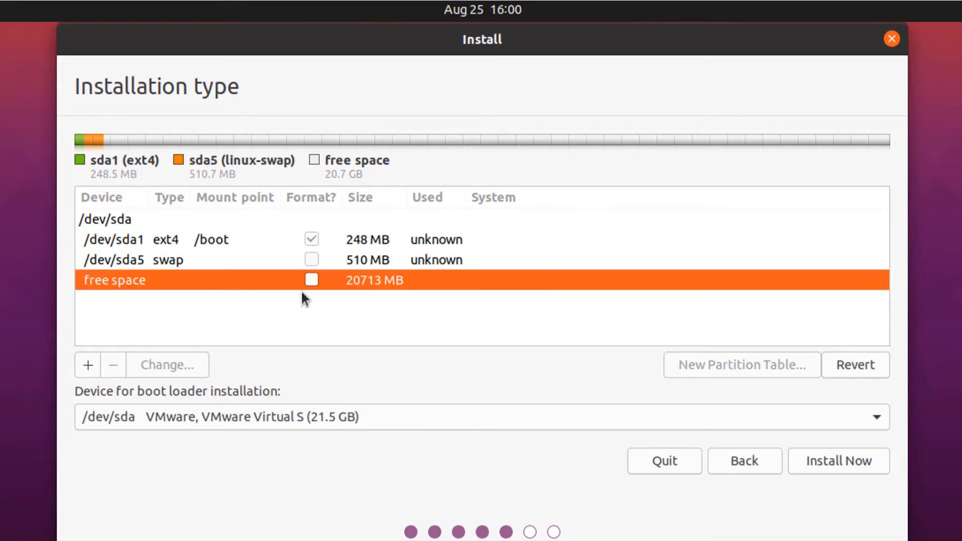
left_click(88, 366)
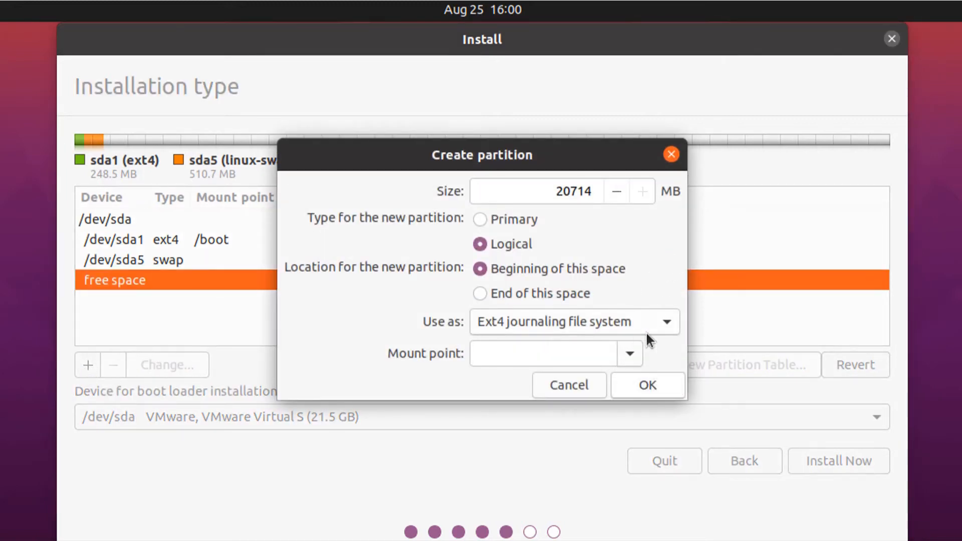
left_click(630, 354)
left_click(479, 115)
left_click(648, 385)
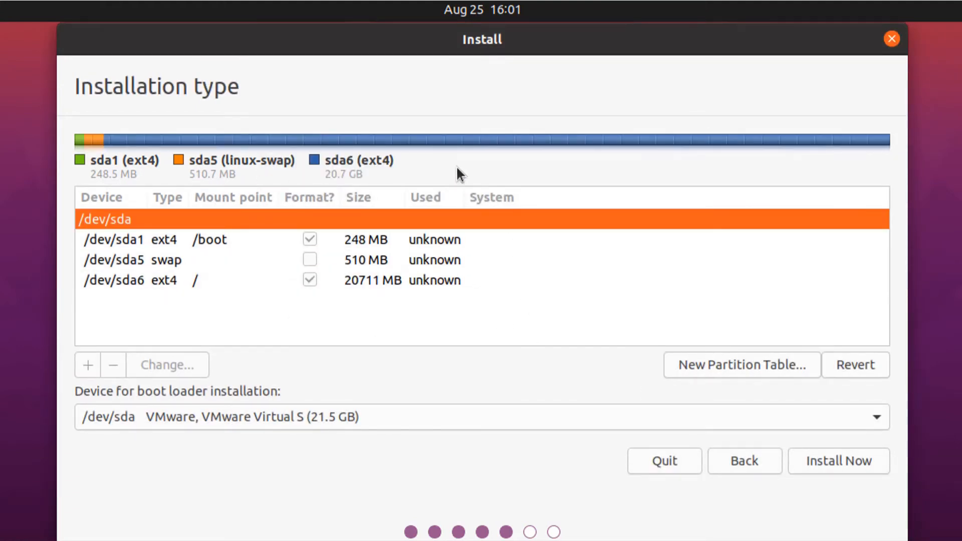
Step: Start installing, confirm writing the partition changes to disk, and accept Kolkata as the time zone
left_click(839, 460)
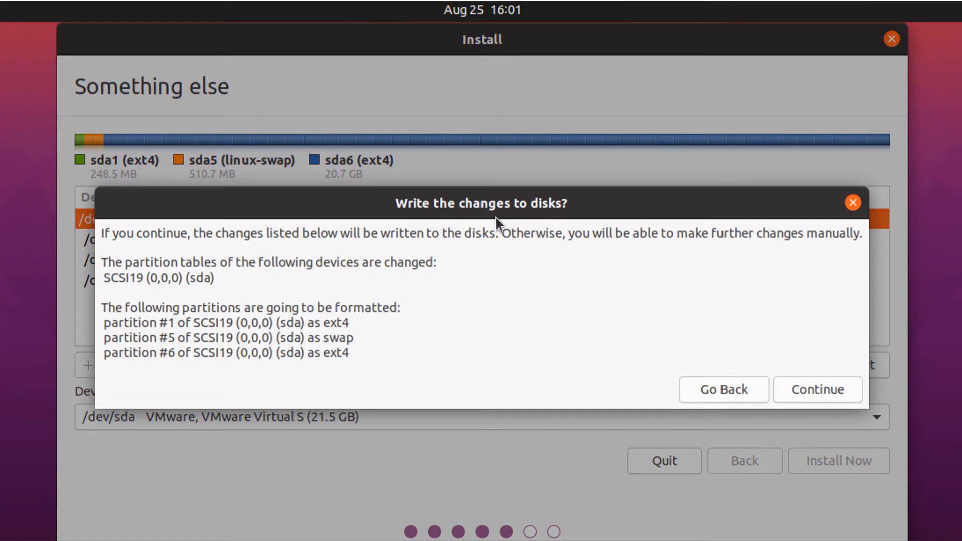
left_click(814, 389)
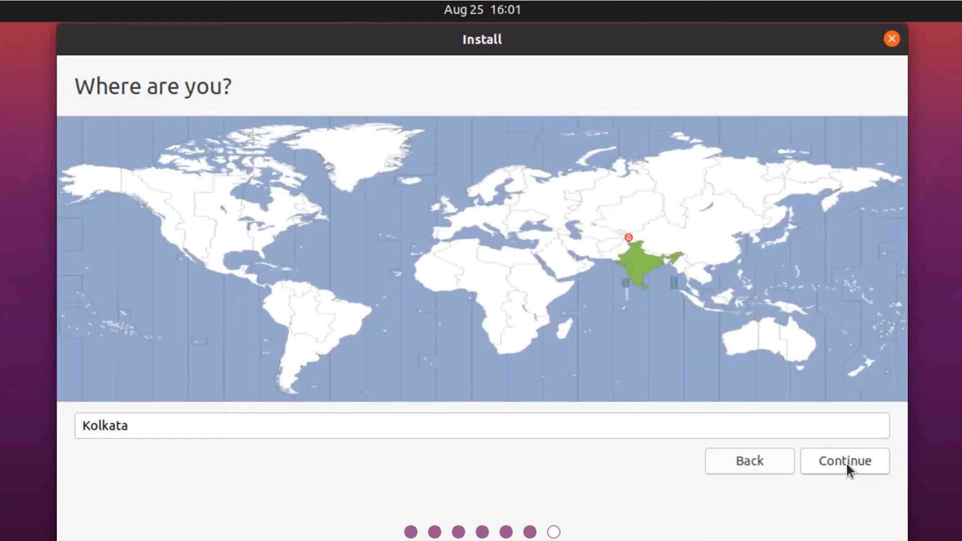
left_click(846, 461)
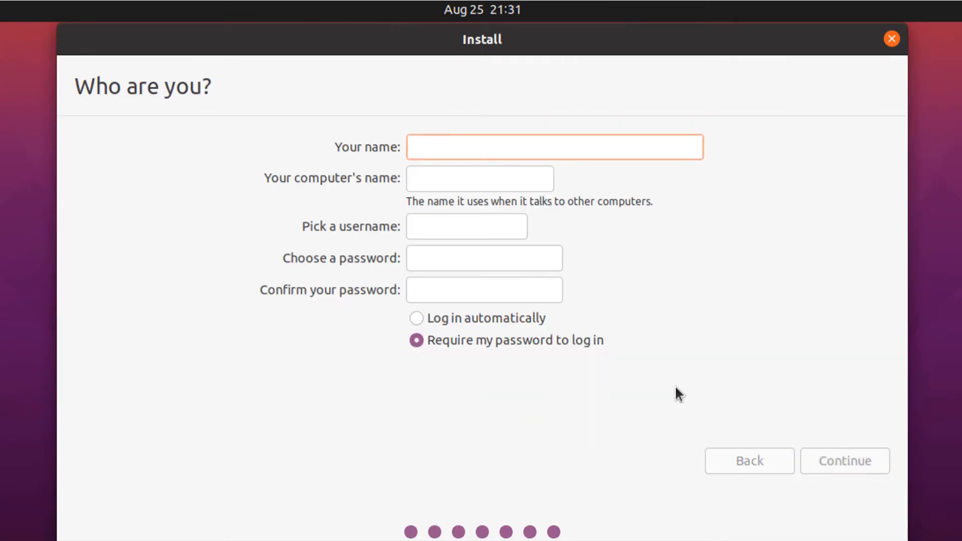
Step: Enter name user100, computer name ubuntu-node1, set and confirm the account password, and submit
type("u")
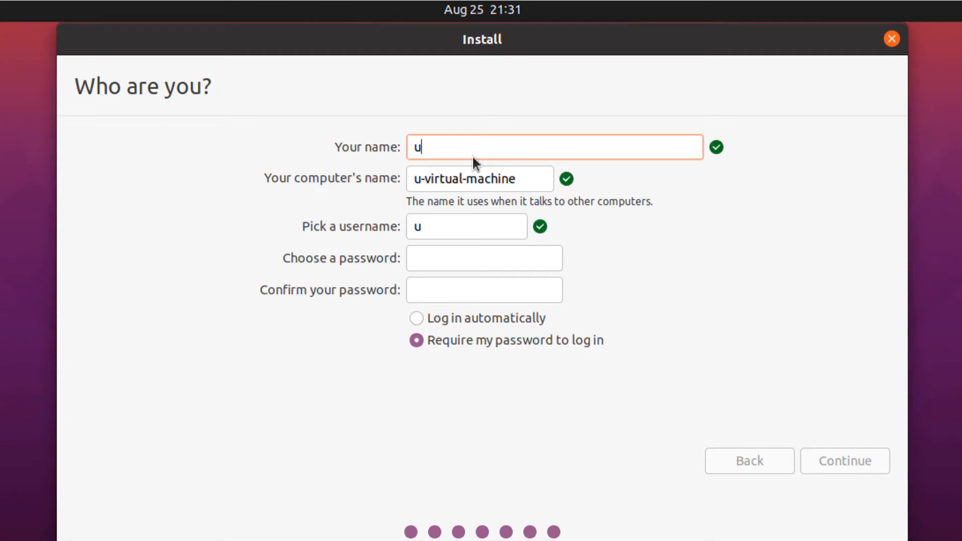
type("ser100")
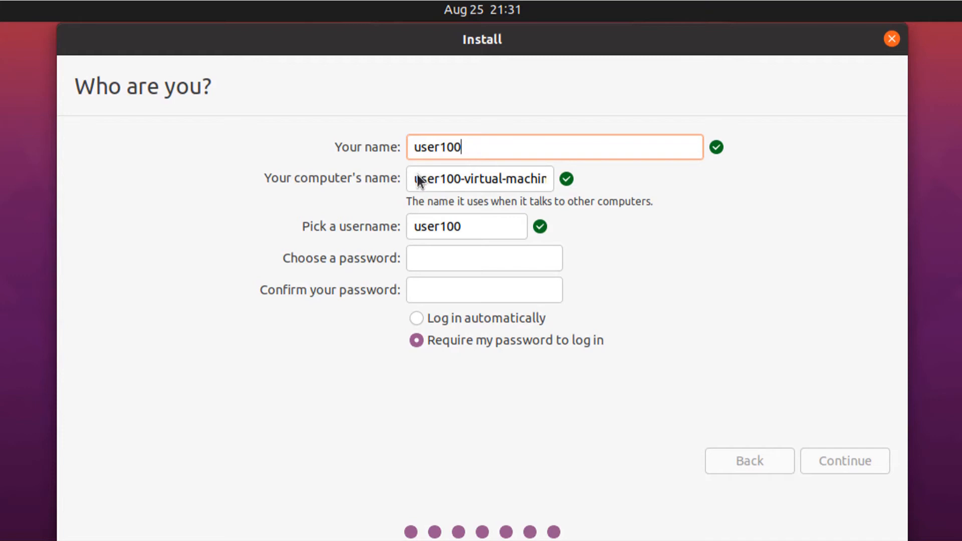
left_click_drag(417, 179, 538, 184)
key("BackSpace")
type("ubun")
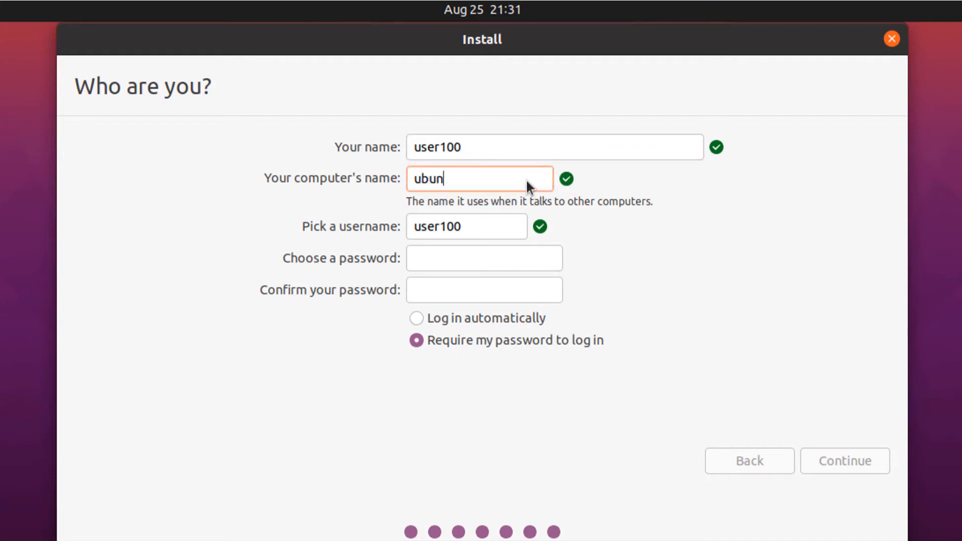
type("tu-node1")
left_click(419, 258)
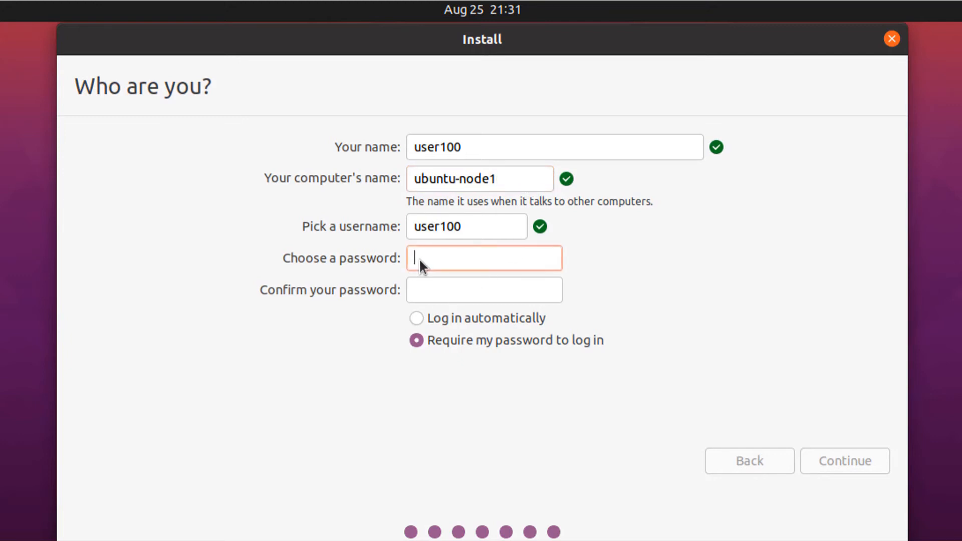
type("user100")
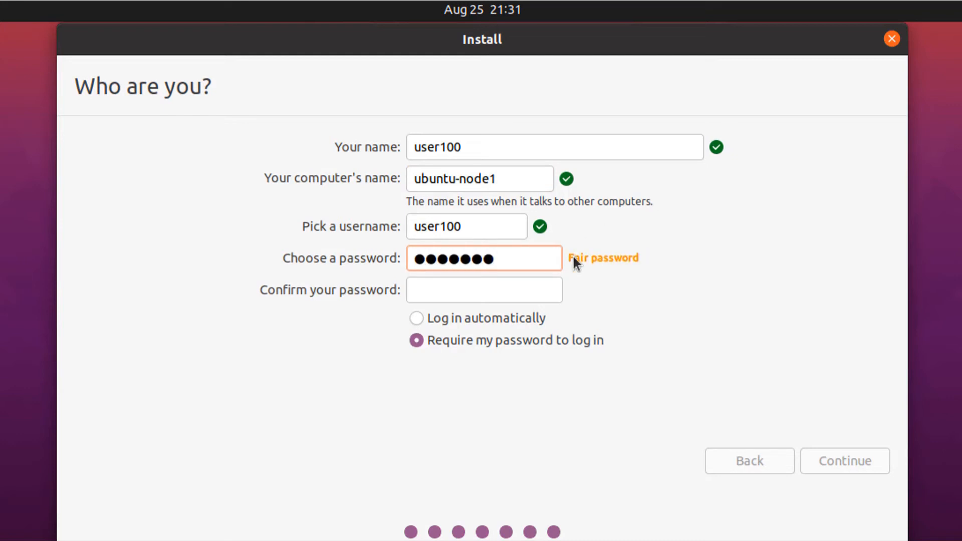
left_click(497, 285)
type("user1")
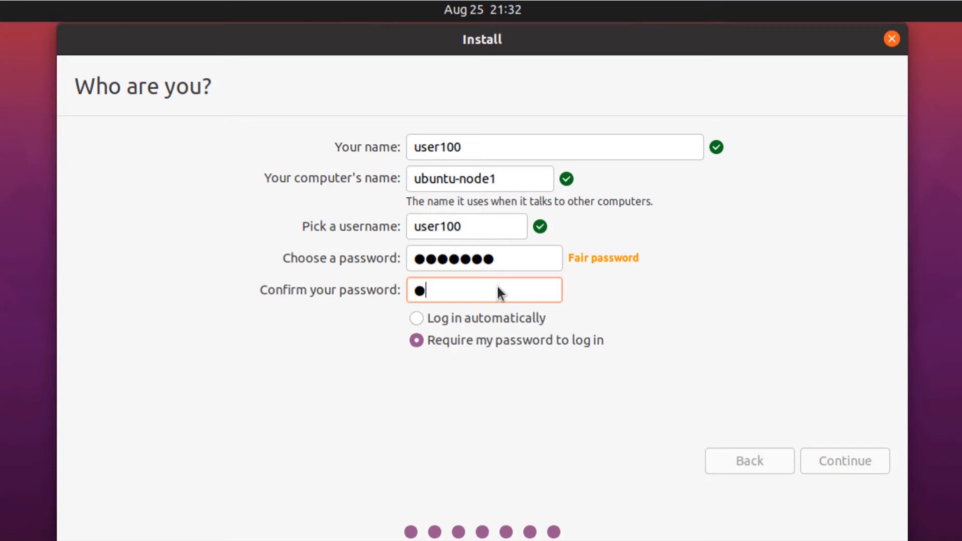
type("00")
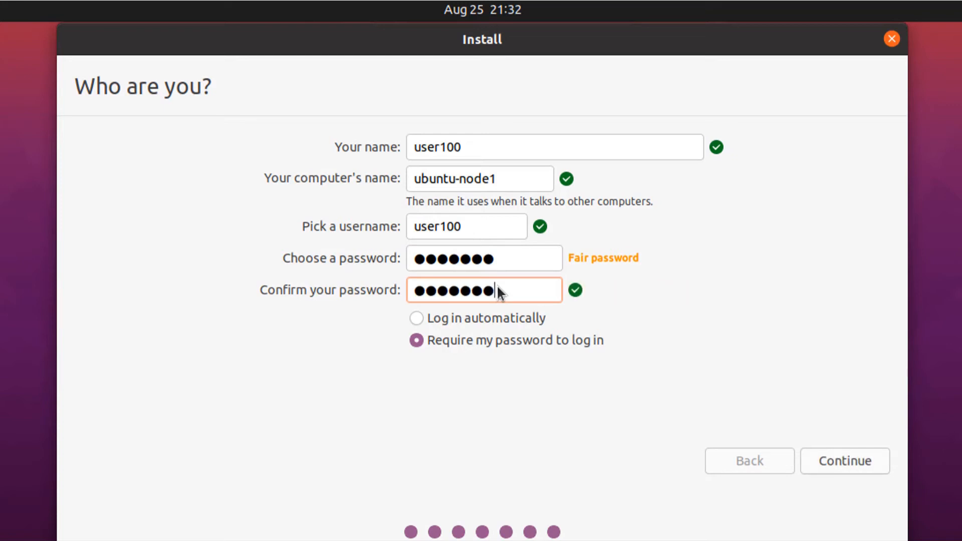
left_click(846, 461)
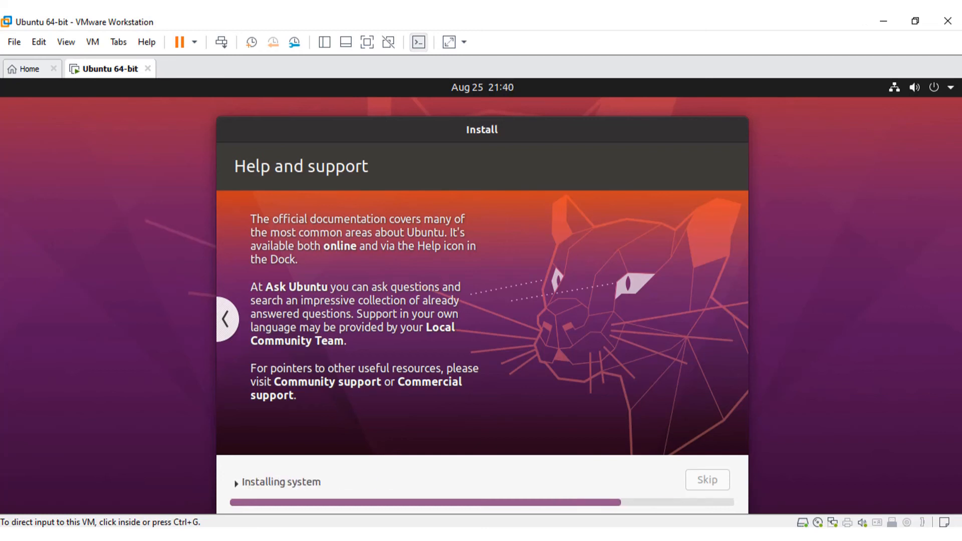
Step: Restart the VM once installation finishes, then release input from the guest with Ctrl+Alt
left_click(919, 391)
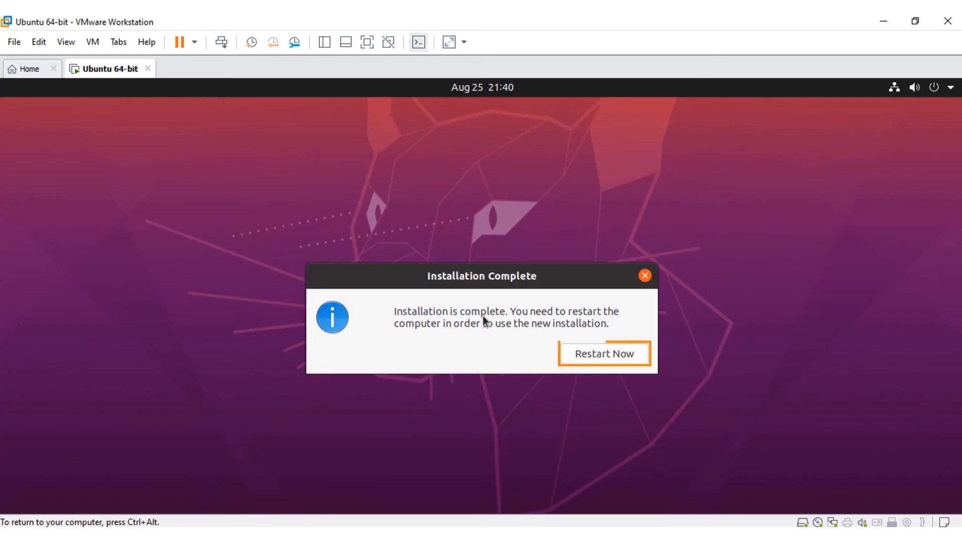
left_click(597, 355)
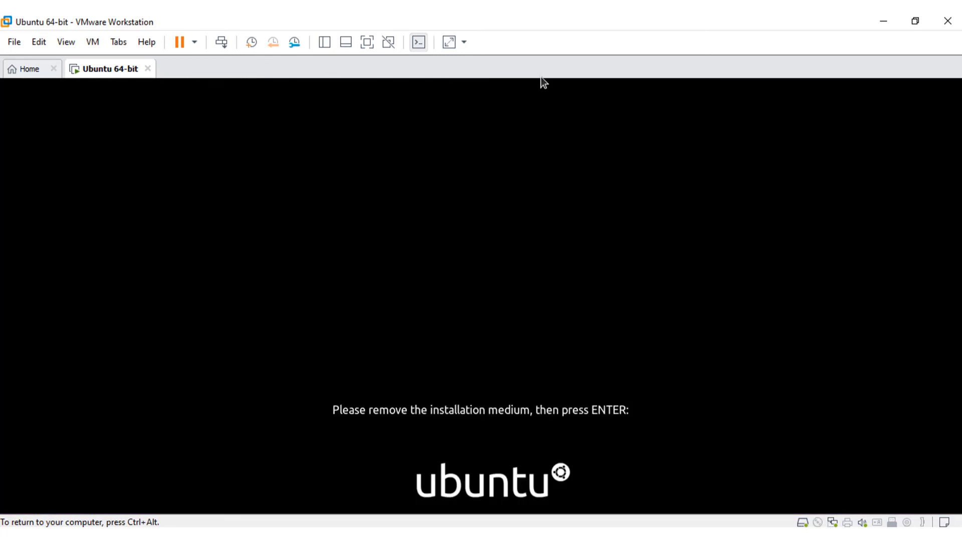
key("ctrl+alt")
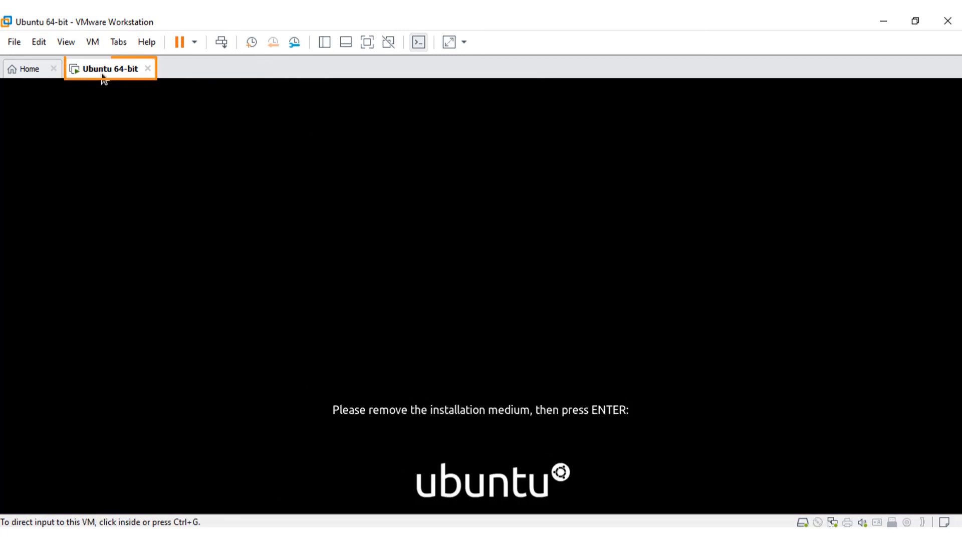
Step: In the VM settings, switch CD/DVD (SATA) from the Ubuntu ISO to Use physical drive (auto-detect), then return to the VM
right_click(109, 71)
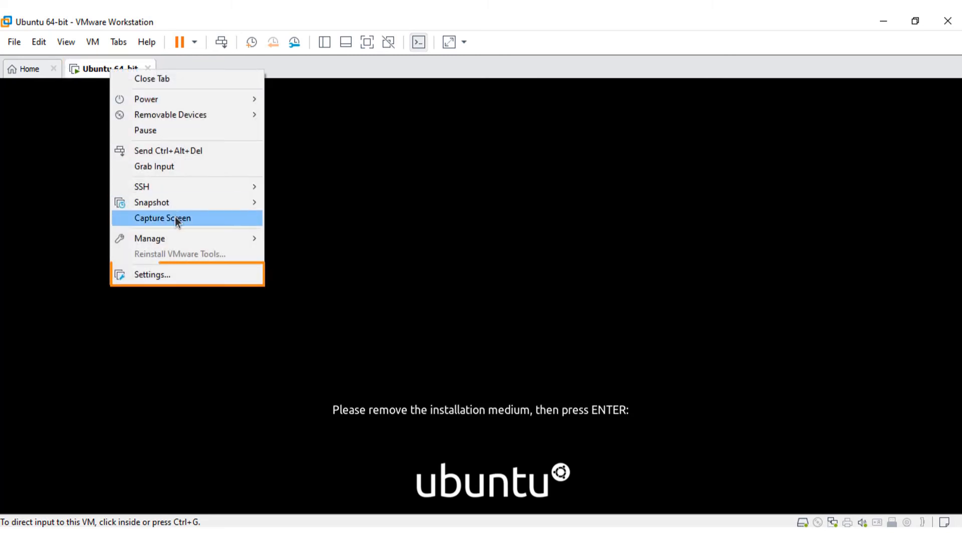
left_click(152, 275)
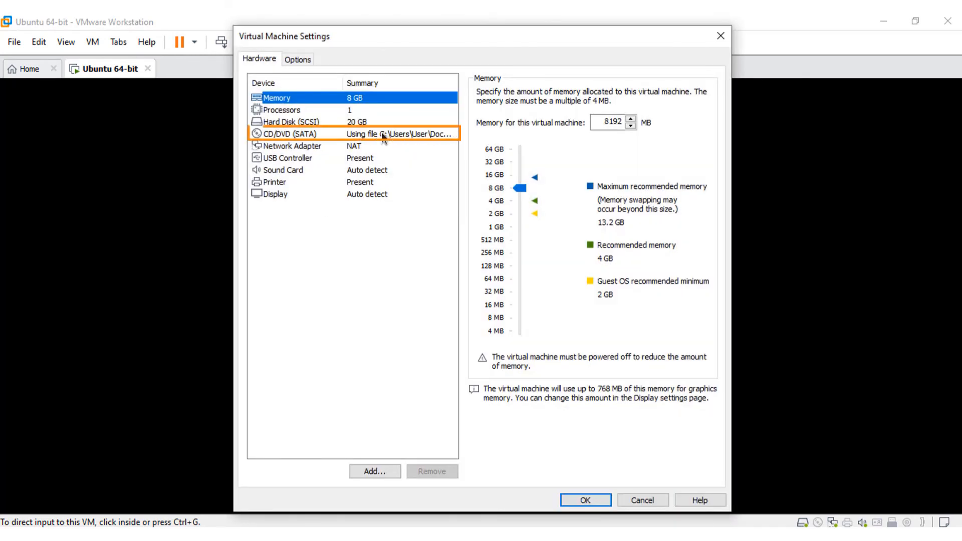
left_click(381, 134)
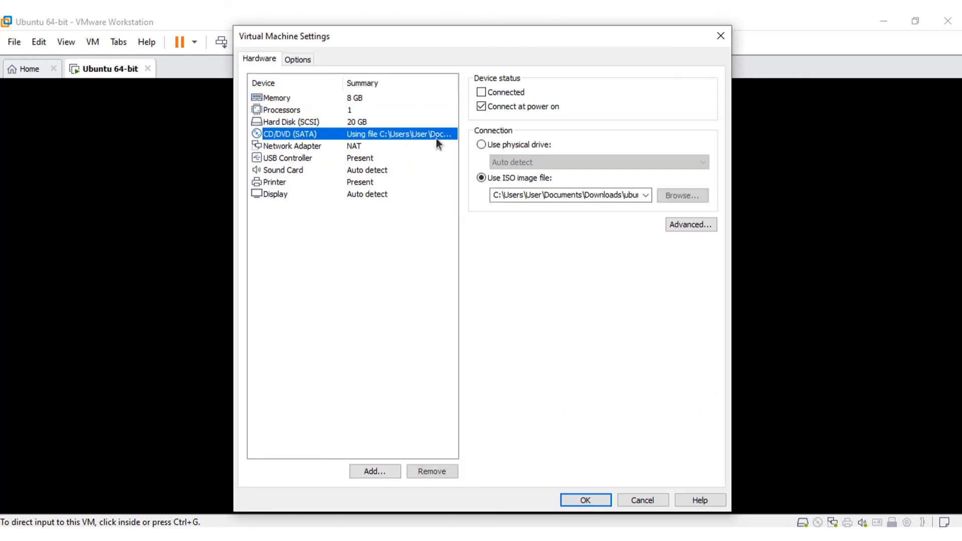
left_click(480, 148)
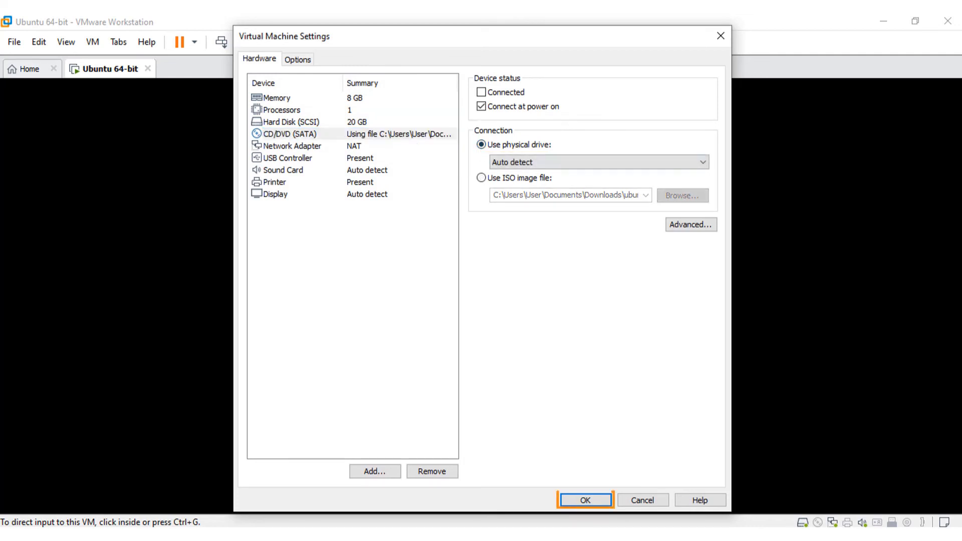
left_click(588, 496)
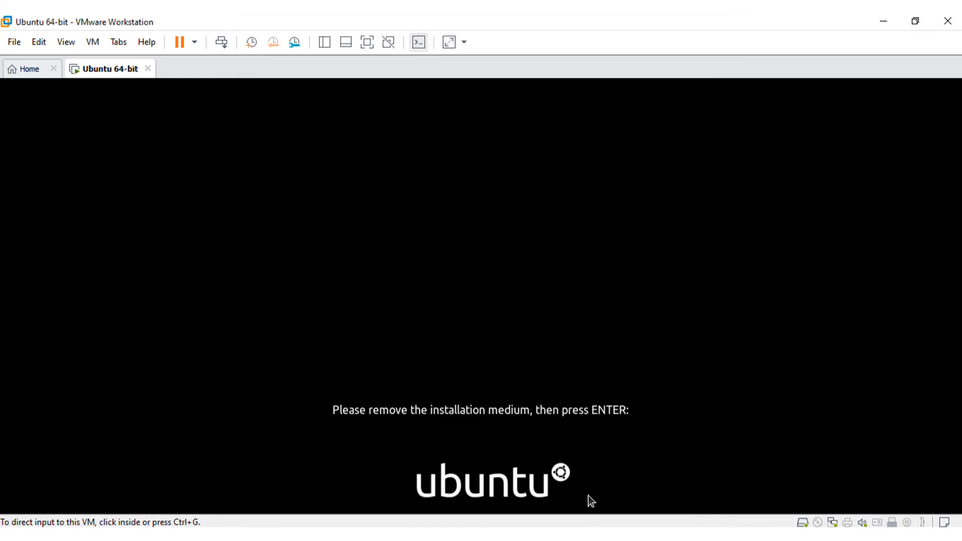
left_click(530, 314)
Step: Let the VM reboot, then log in as user100 with the account password
key("Return")
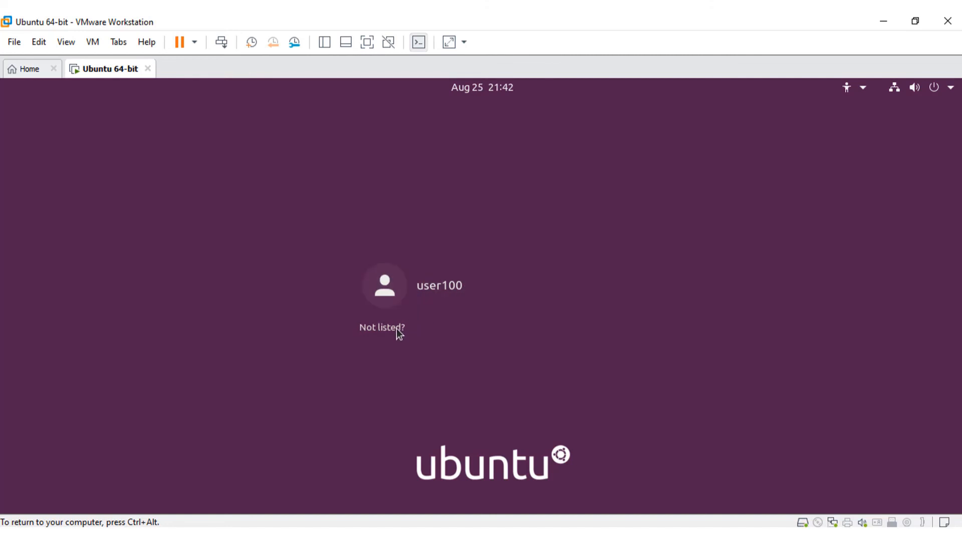
left_click(436, 291)
type("••")
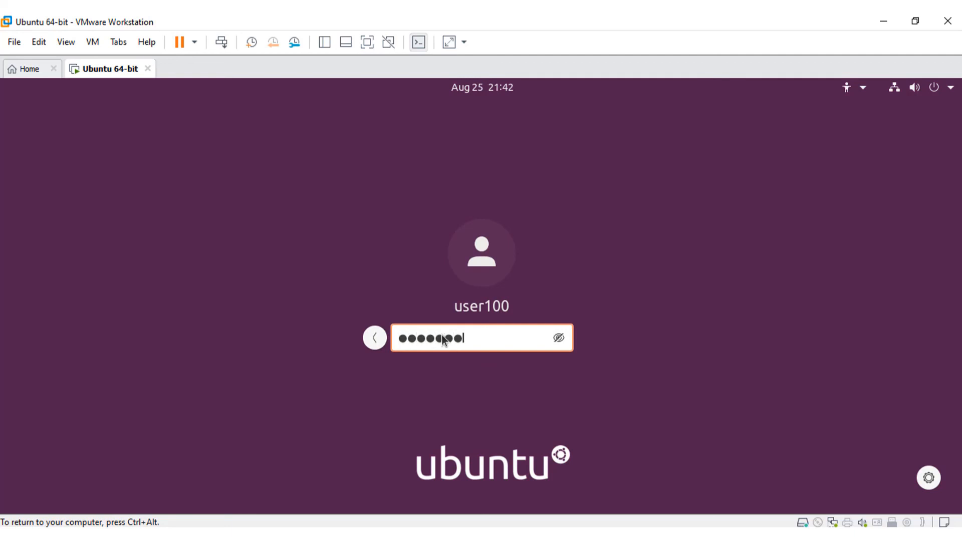
type("•••••")
key("Return")
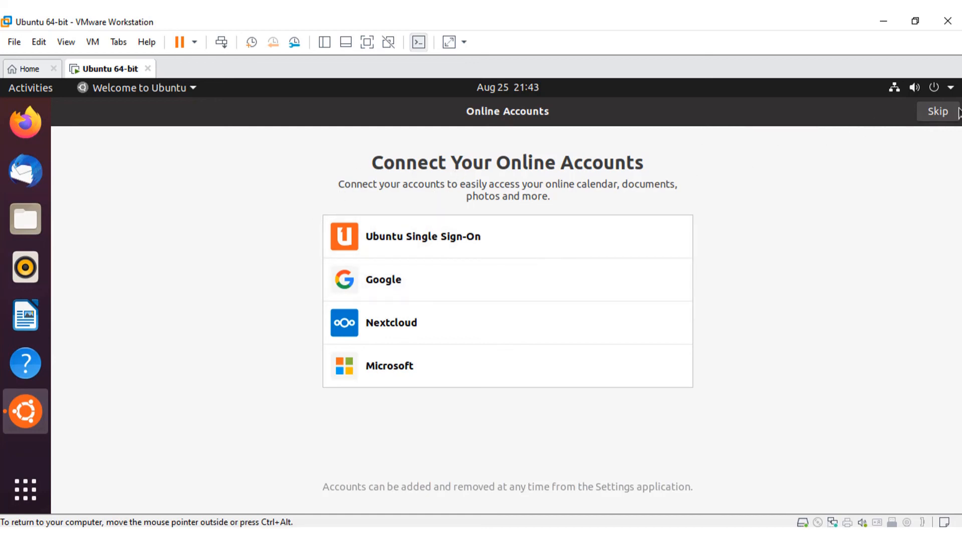
Step: Skip Online Accounts, pass the Livepatch, Help improve Ubuntu and Privacy pages, and finish with Done
left_click(939, 112)
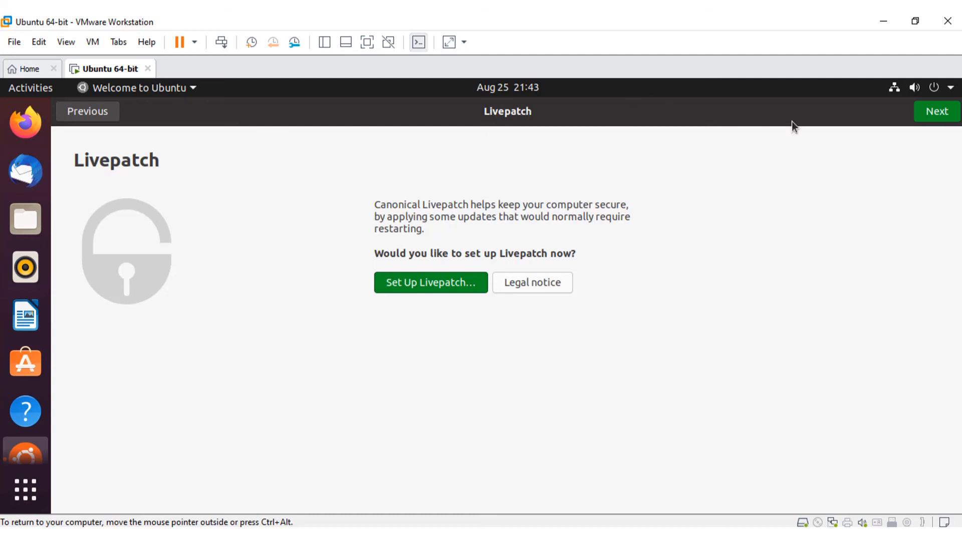
left_click(934, 111)
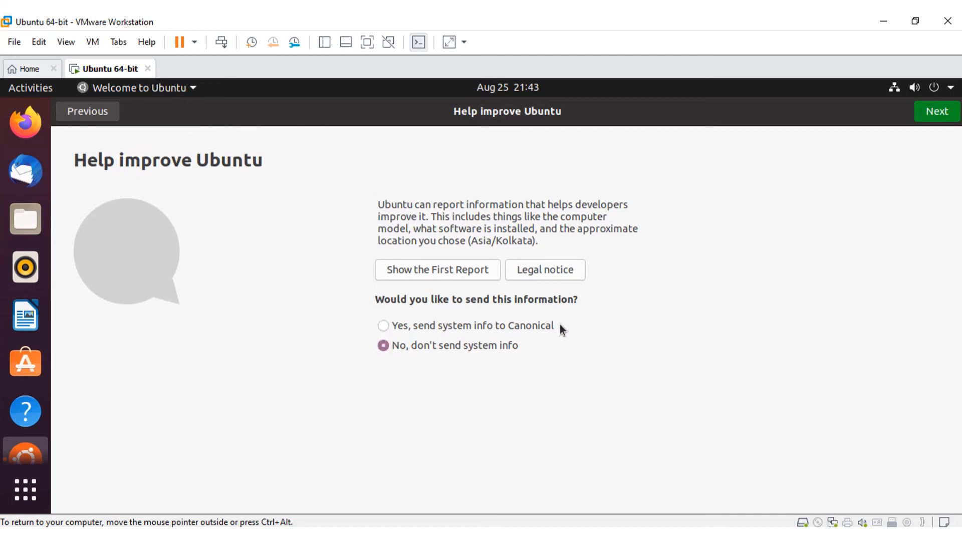
left_click(944, 112)
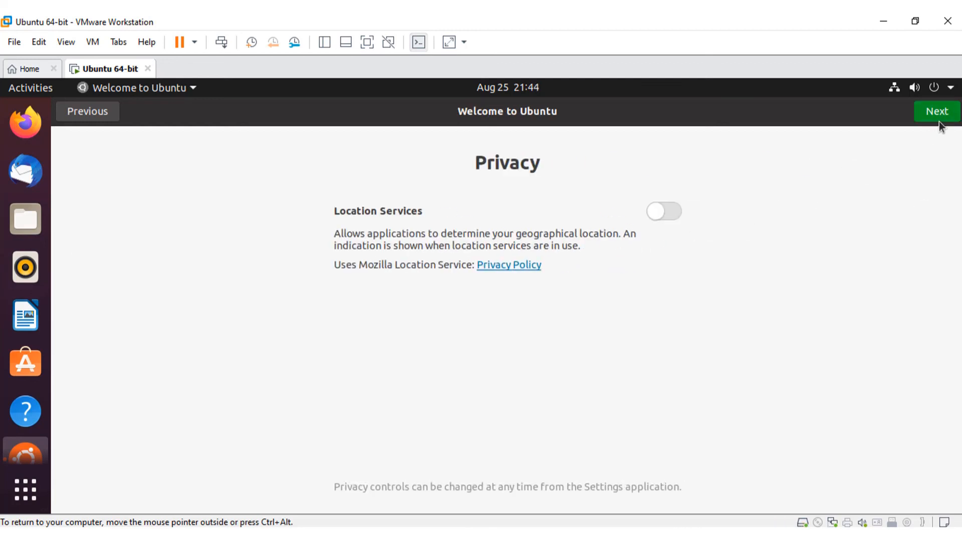
left_click(942, 113)
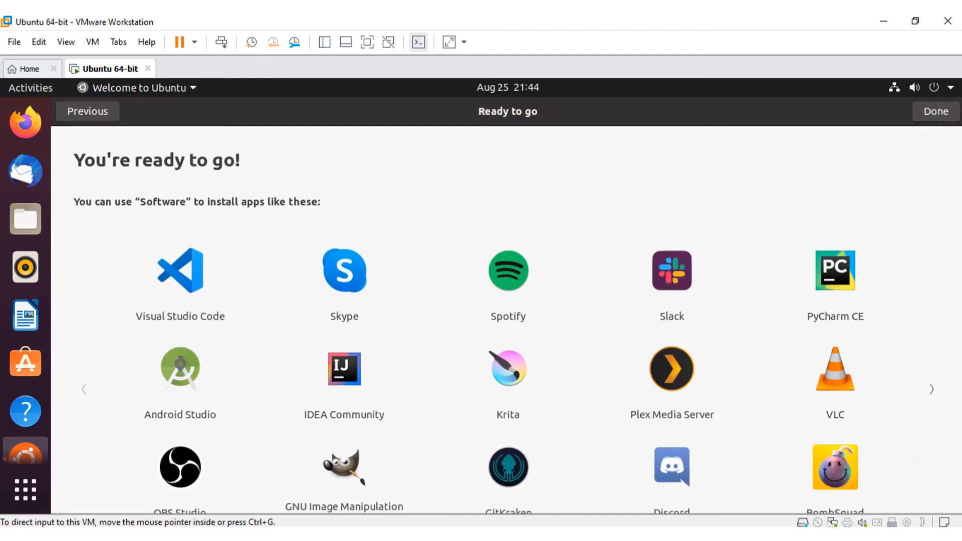
left_click(934, 114)
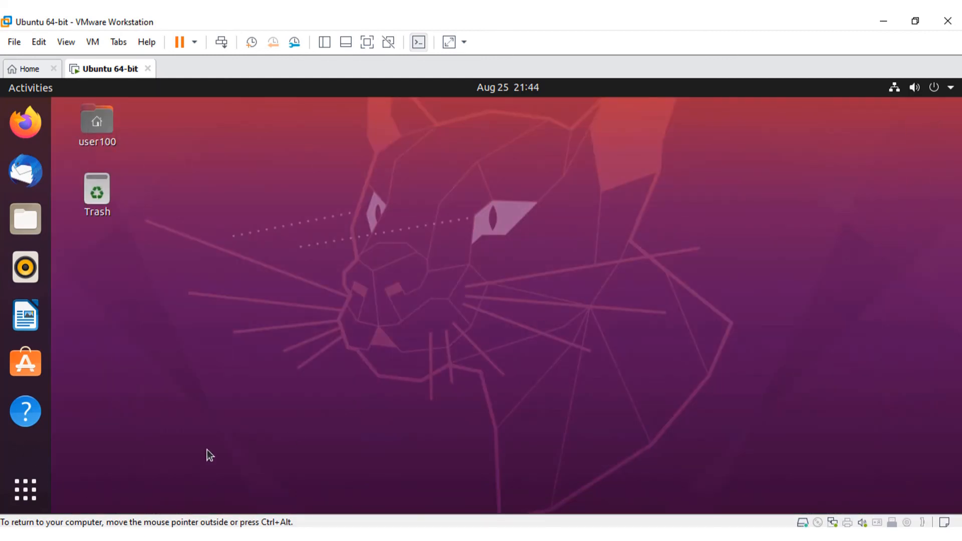